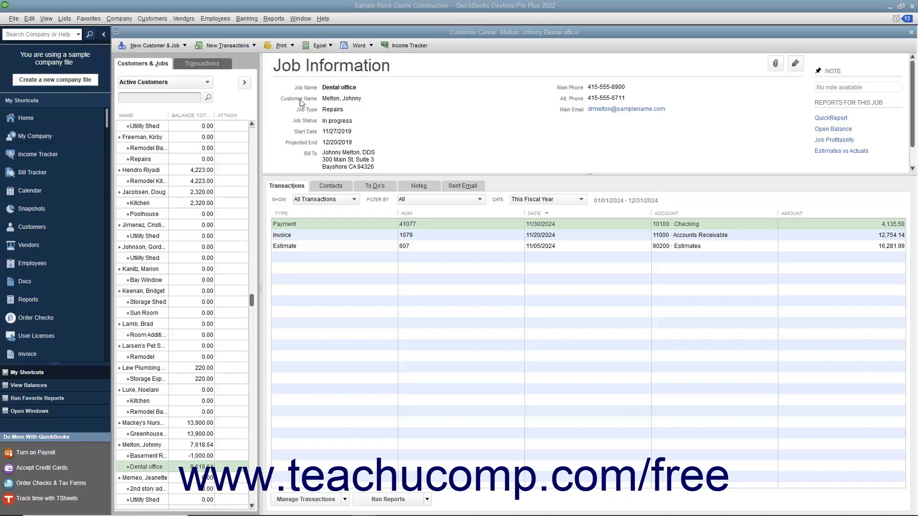
Open the chart of accounts and include inactive accounts in the list.
click(65, 19)
click(70, 32)
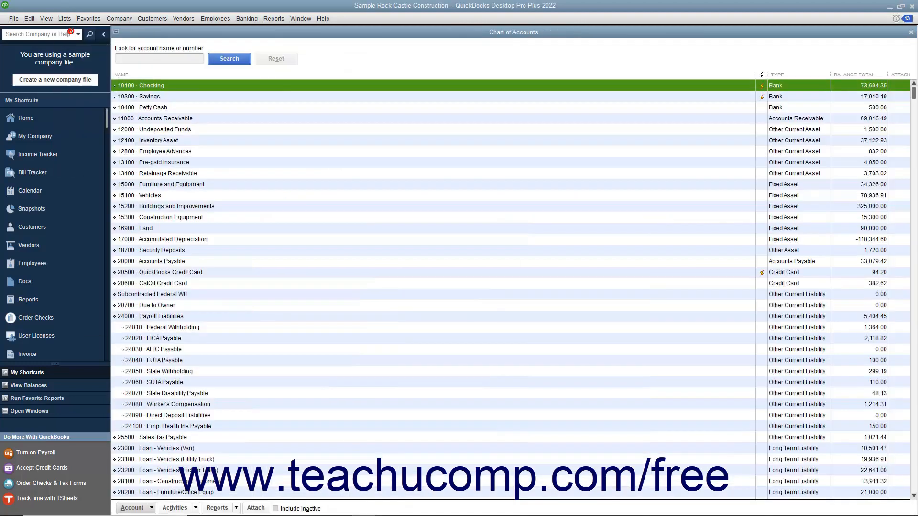
click(275, 508)
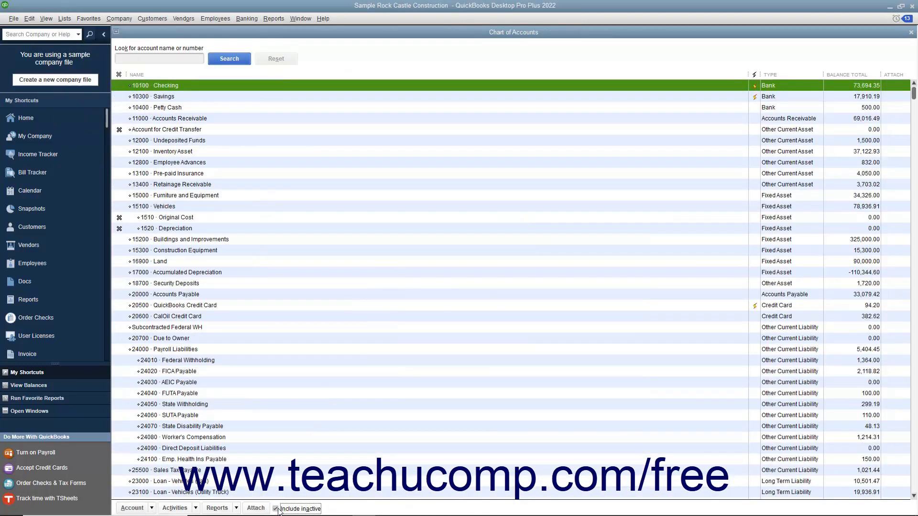
Make the inactive Account for Credit Transfer active and review its register.
click(205, 131)
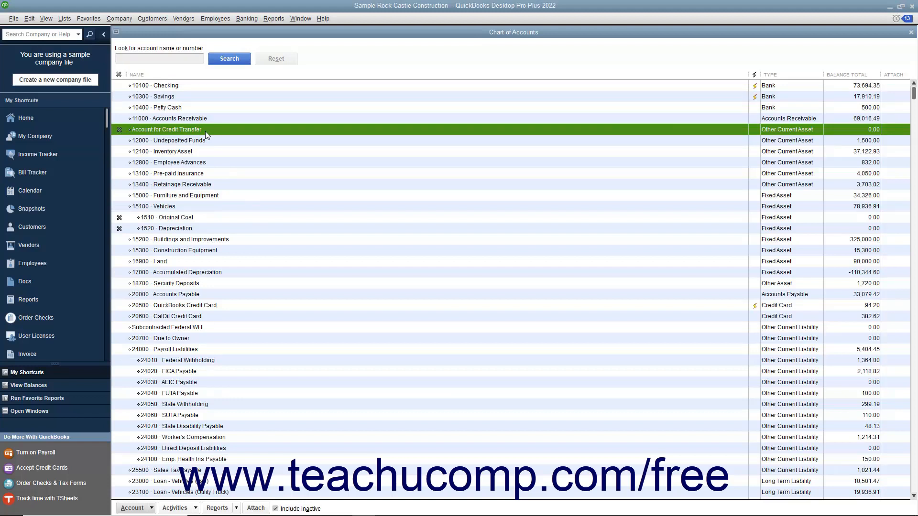
double_click(205, 131)
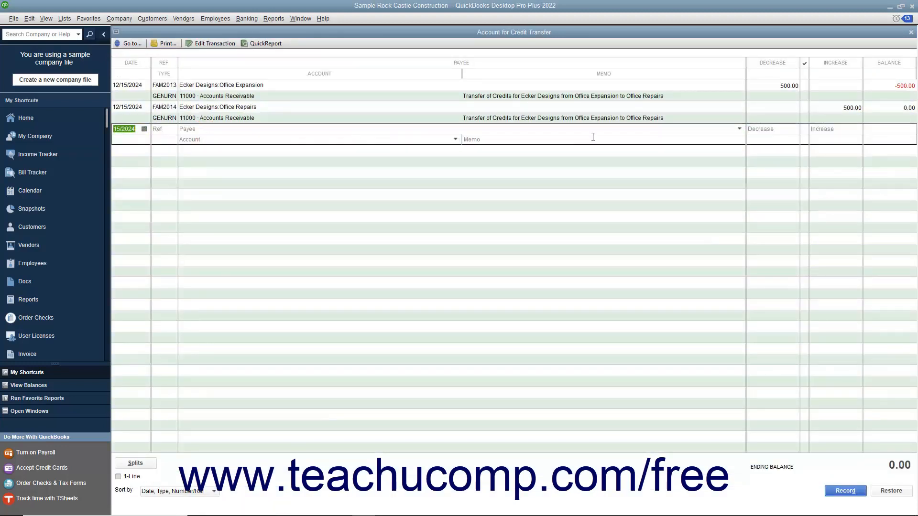
click(910, 32)
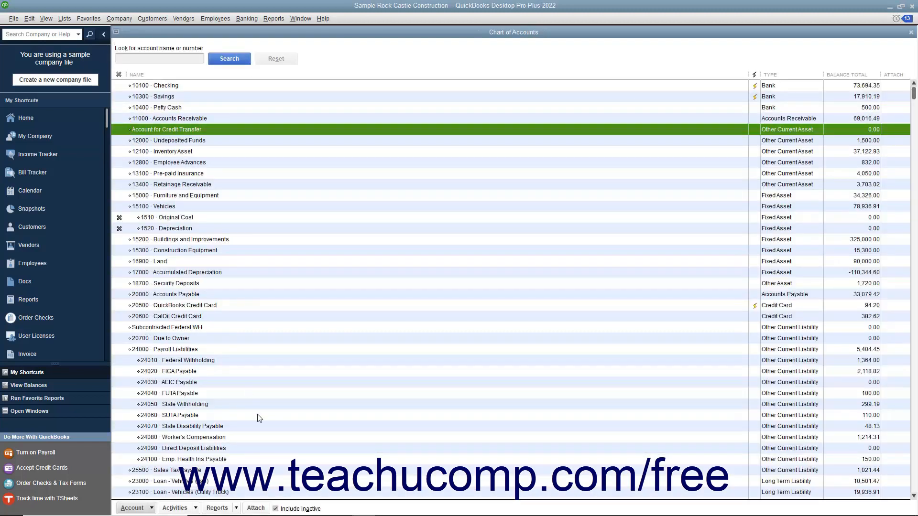
Hide the inactive accounts again and close the chart of accounts.
click(275, 508)
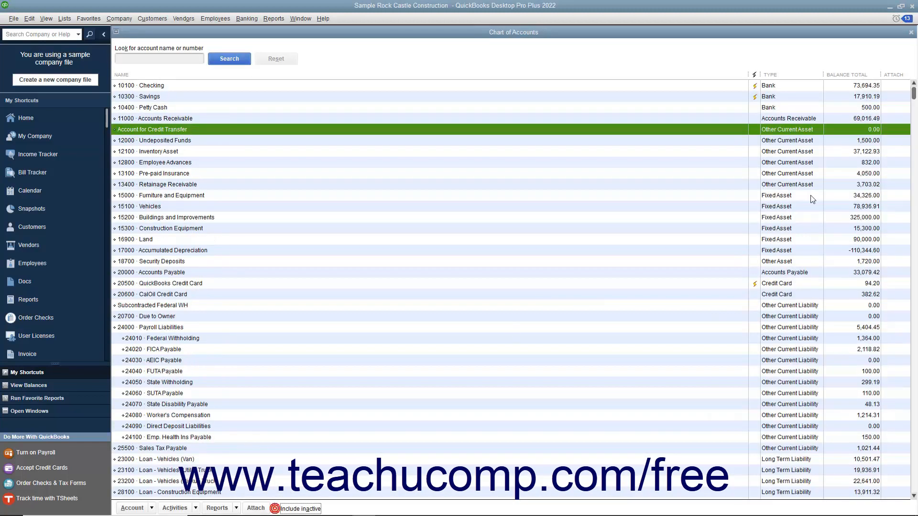
click(910, 32)
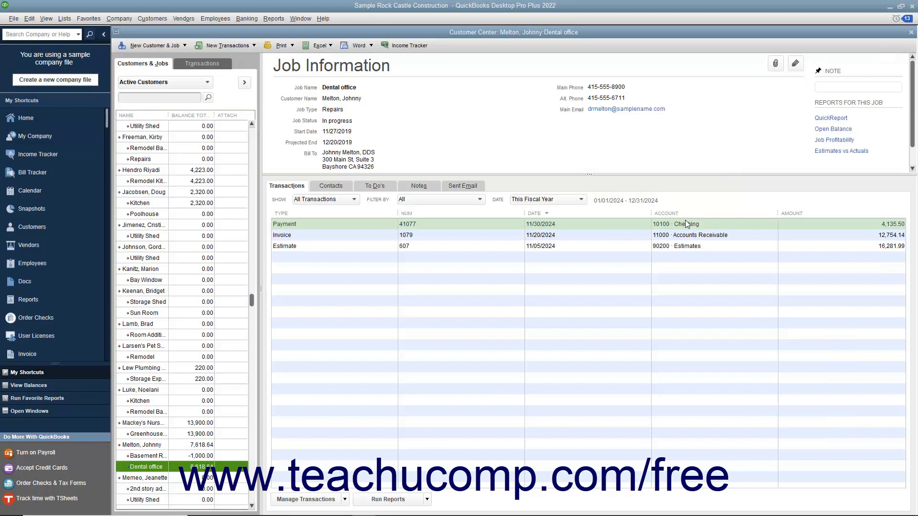
Start a general journal entry with a 1,000.00 debit to 11000 · Accounts Receivable for the customer's Basement Remodel job.
click(128, 22)
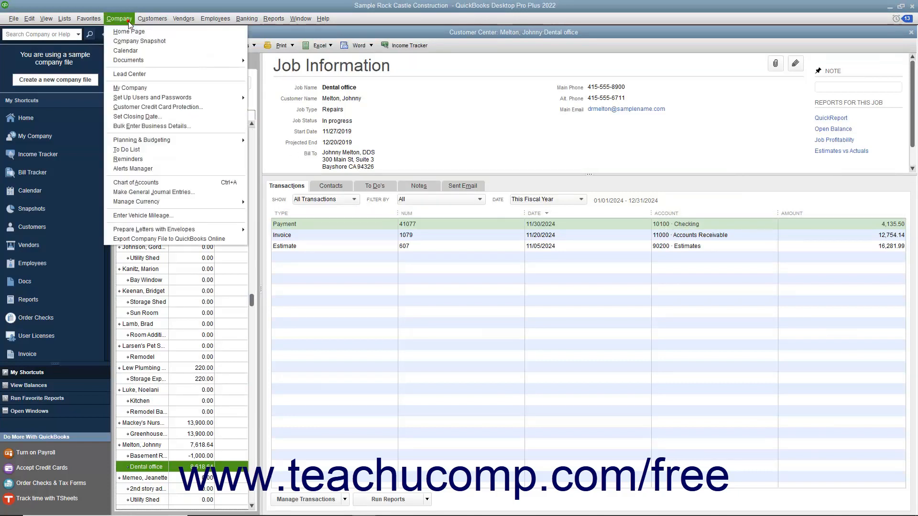
click(192, 194)
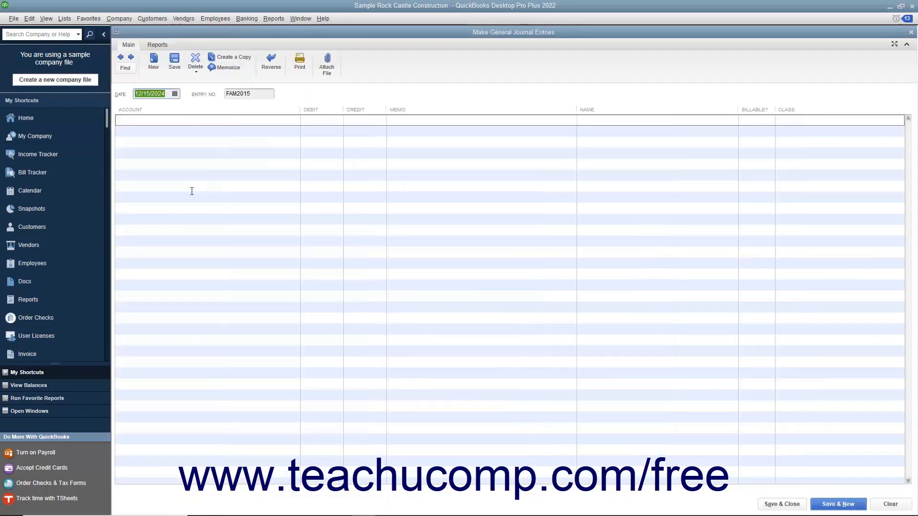
click(208, 120)
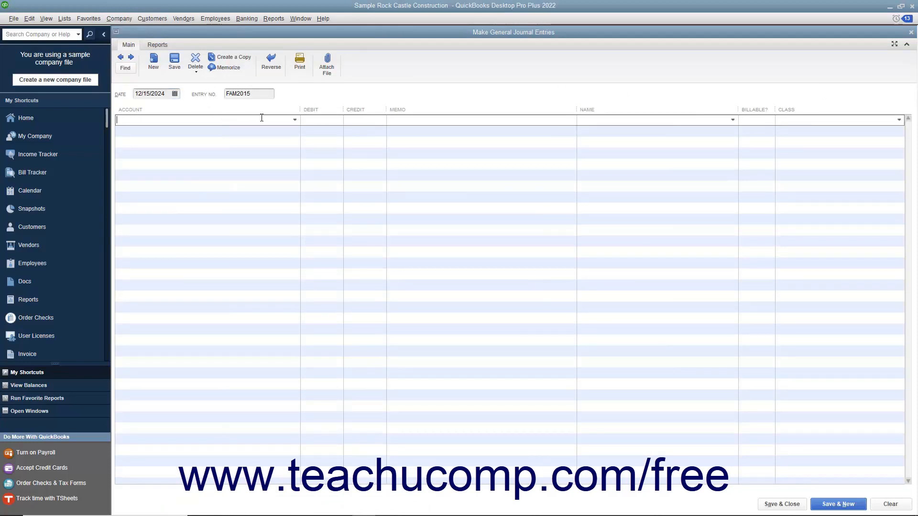
click(294, 119)
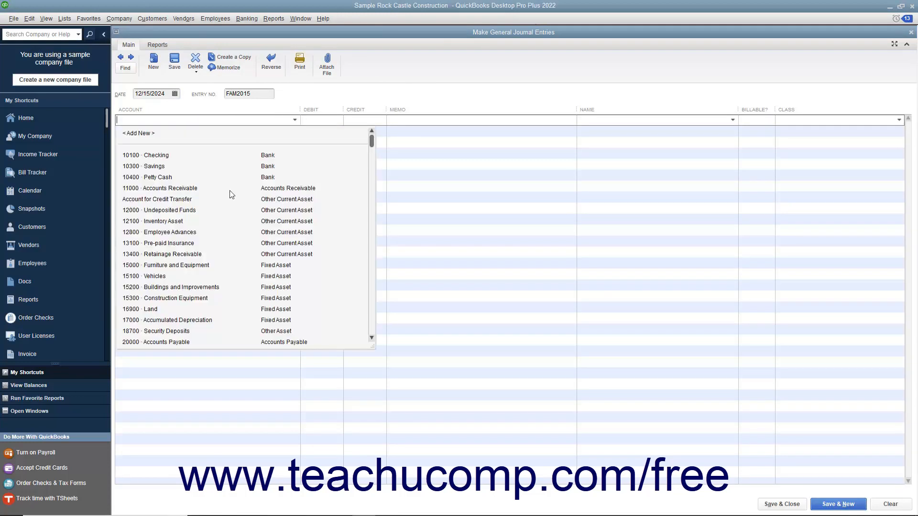
click(230, 188)
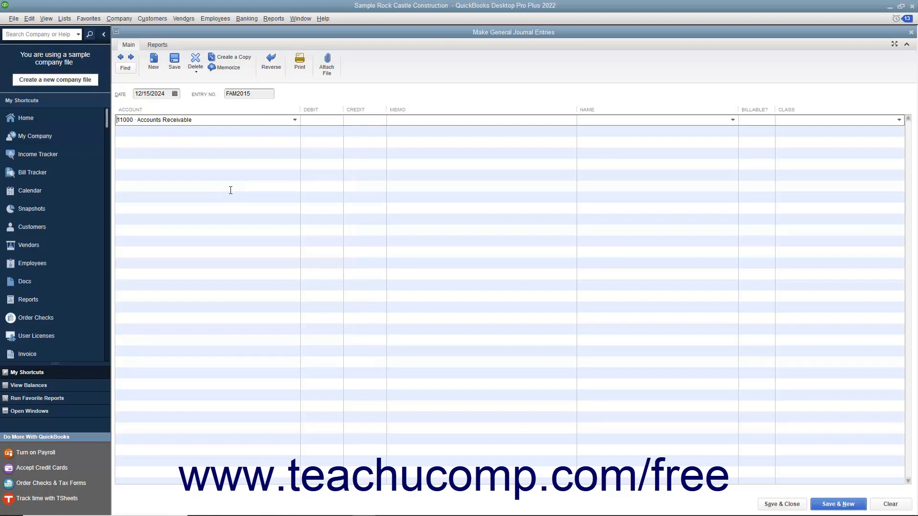
click(317, 120)
text(1000)
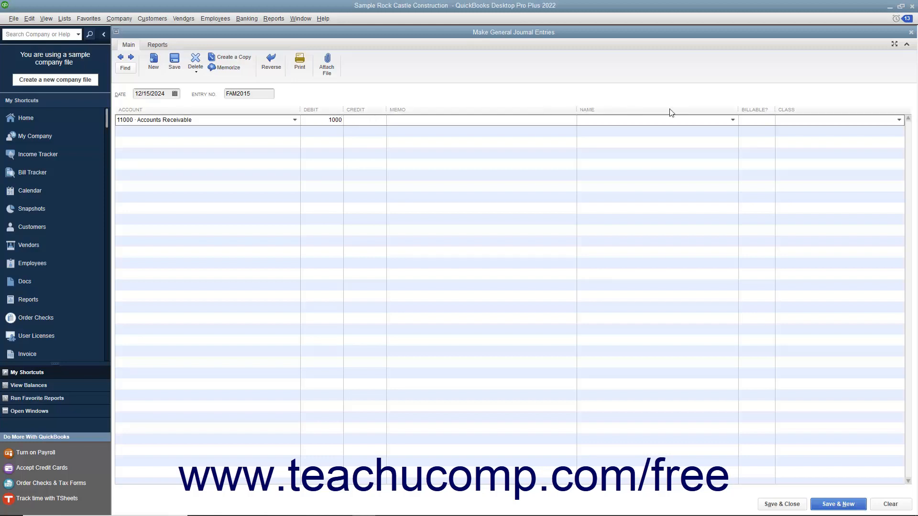
click(726, 121)
scroll(649, 259, down, 15)
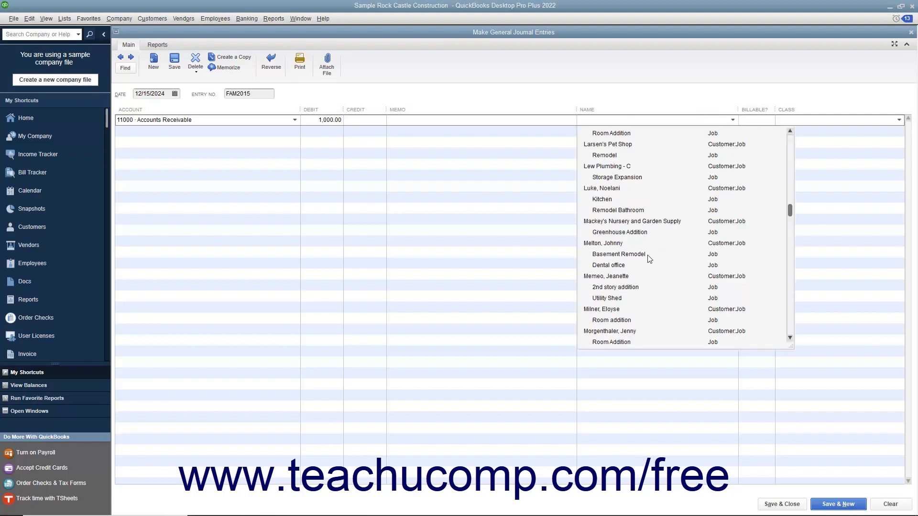
click(648, 255)
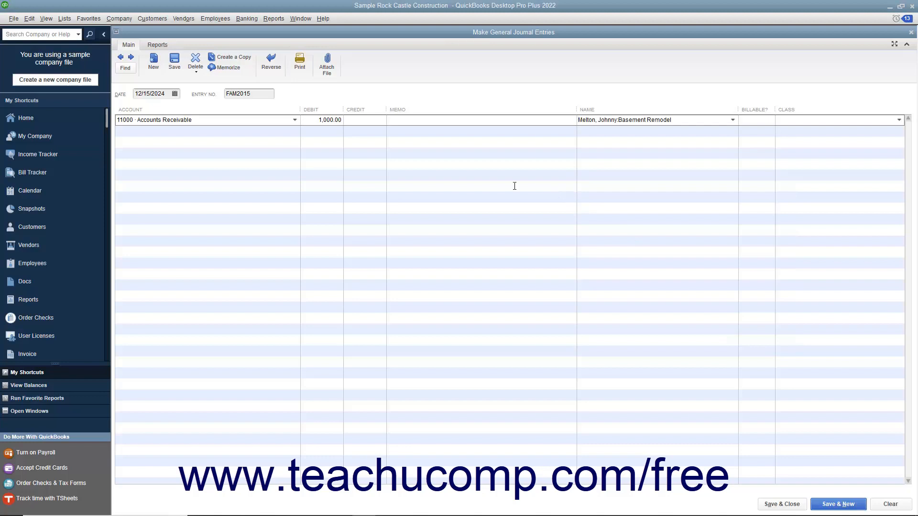
Assign the offsetting credit line to Account for Credit Transfer, then save and close the journal entry.
click(283, 129)
click(295, 131)
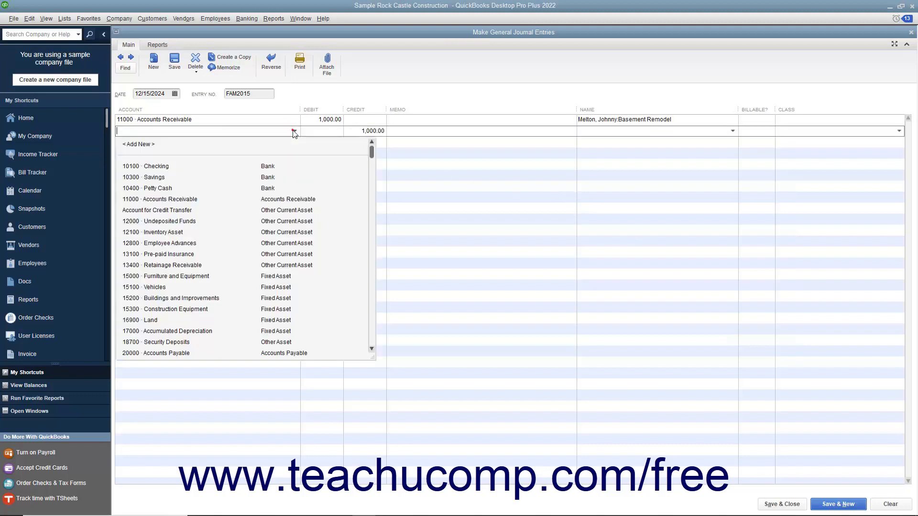
click(192, 209)
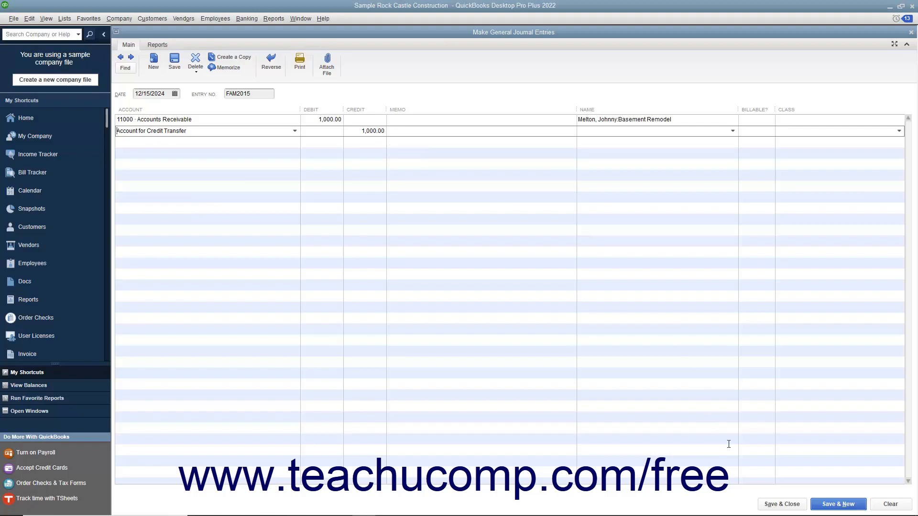
click(767, 503)
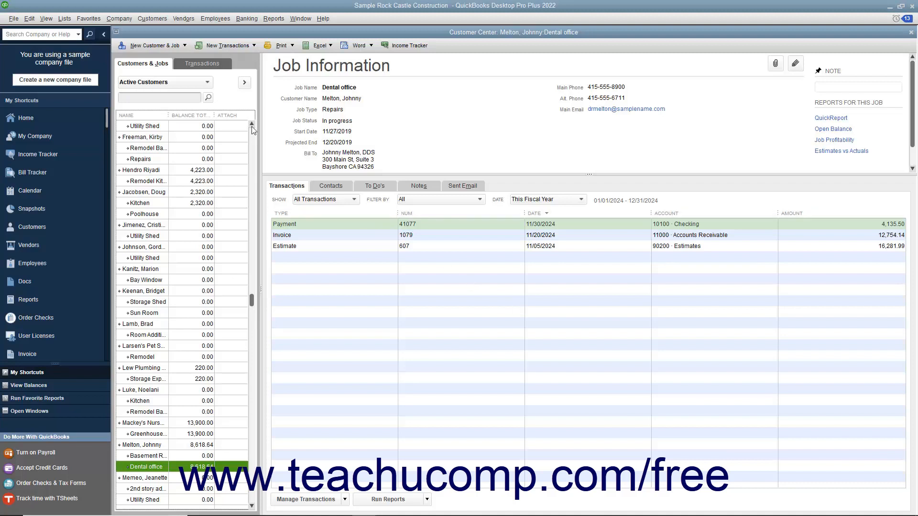
Apply the Basement Remodel job's 1,000.00 payment to journal entry FAM2015 and save the customer payment.
click(157, 19)
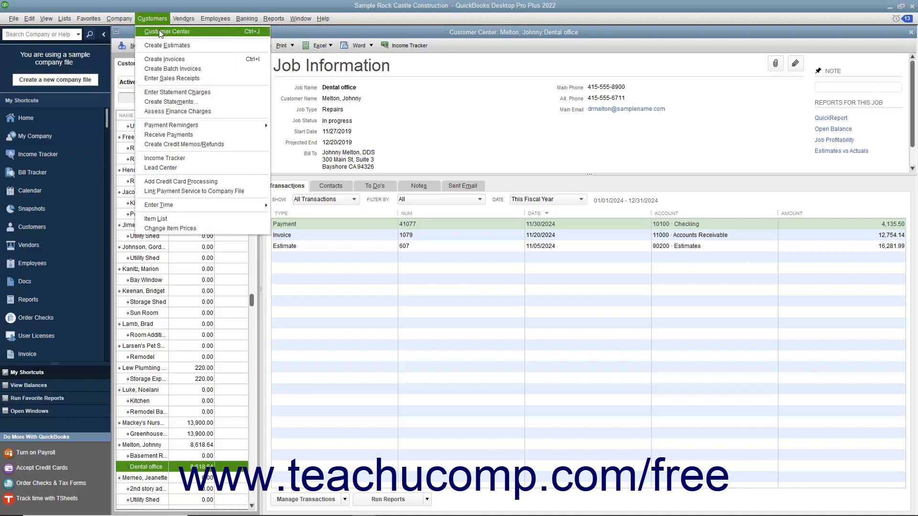
click(160, 32)
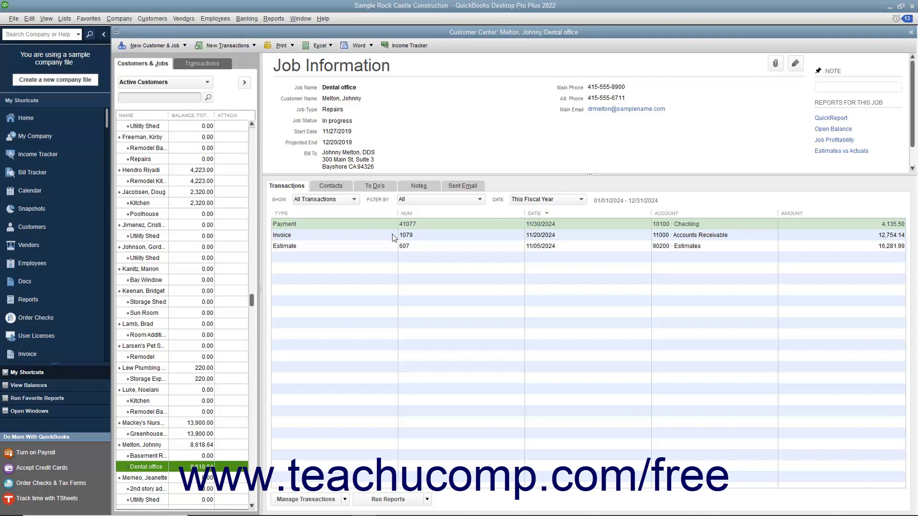
click(159, 457)
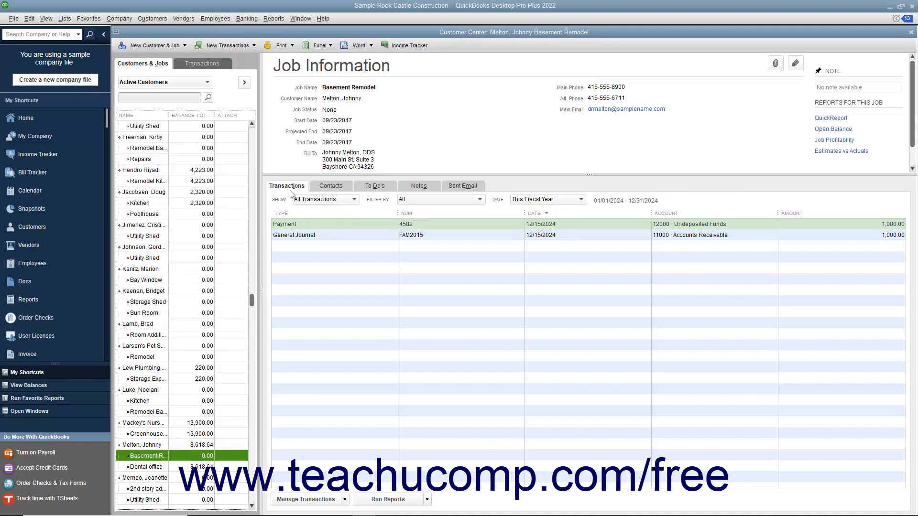
click(291, 188)
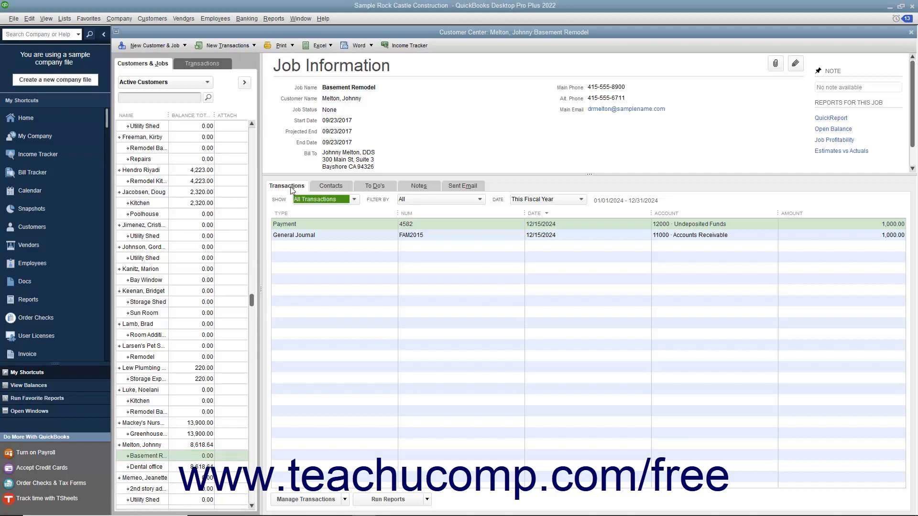
double_click(312, 225)
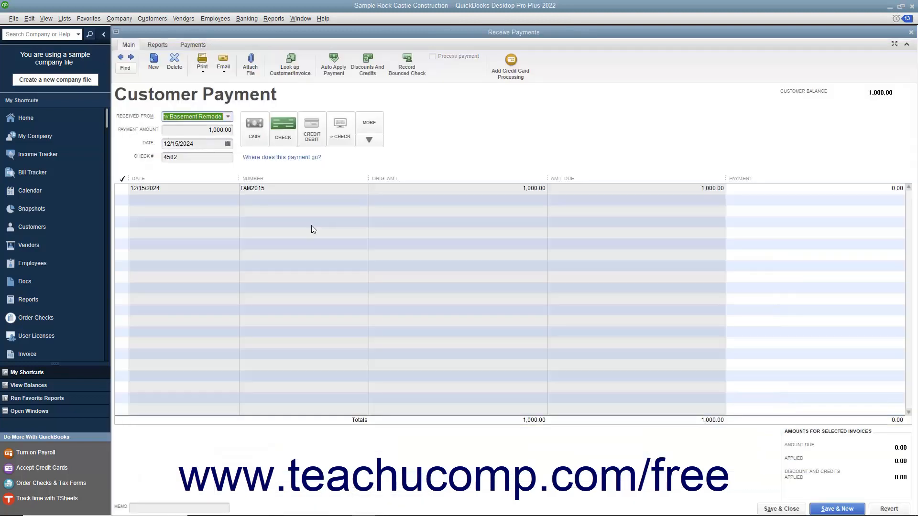
click(123, 190)
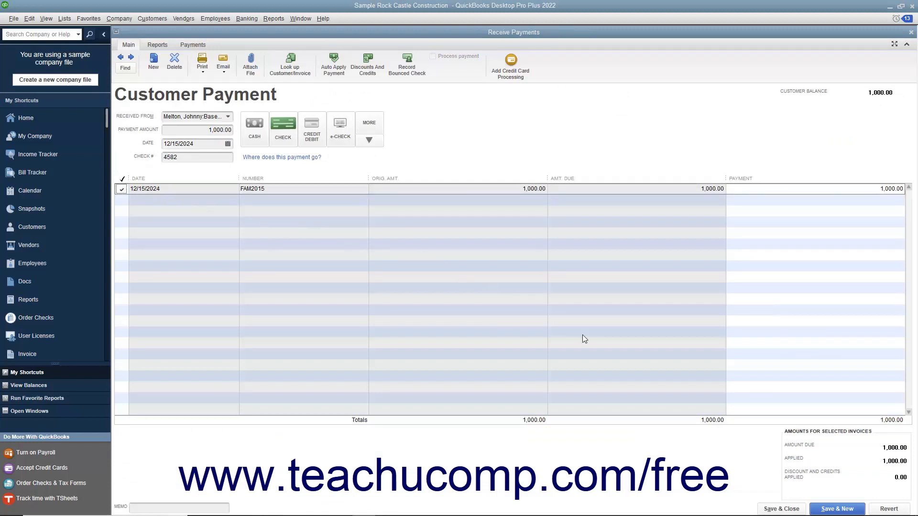
click(770, 510)
click(423, 159)
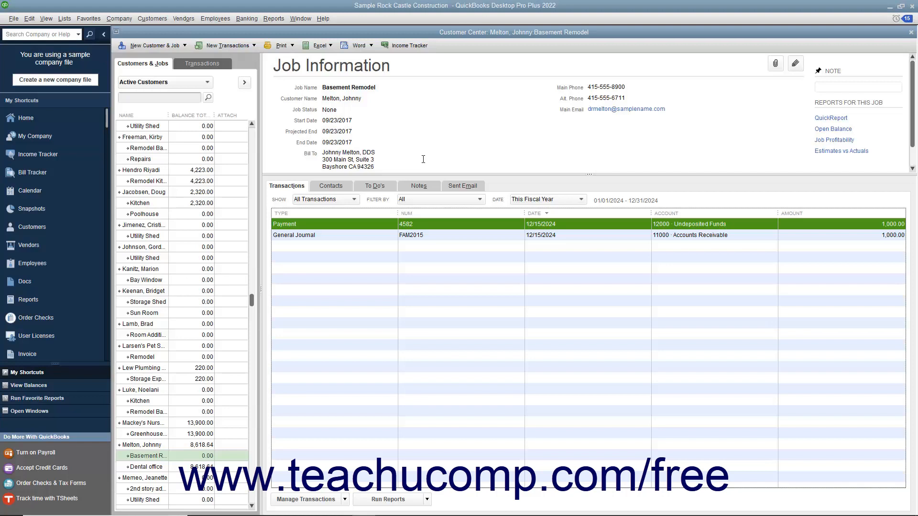
Start a new general journal entry with a 1,000.00 credit to 11000 · Accounts Receivable for the customer's Dental office job.
click(119, 21)
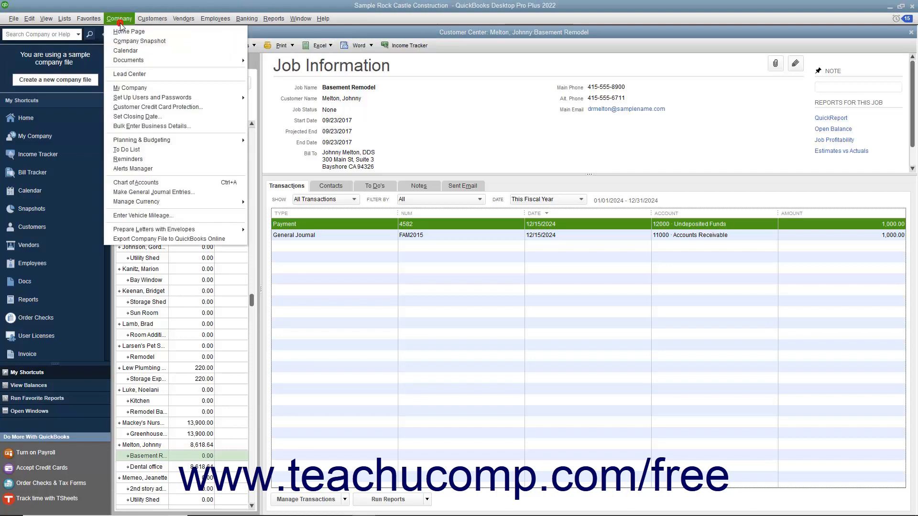
click(176, 190)
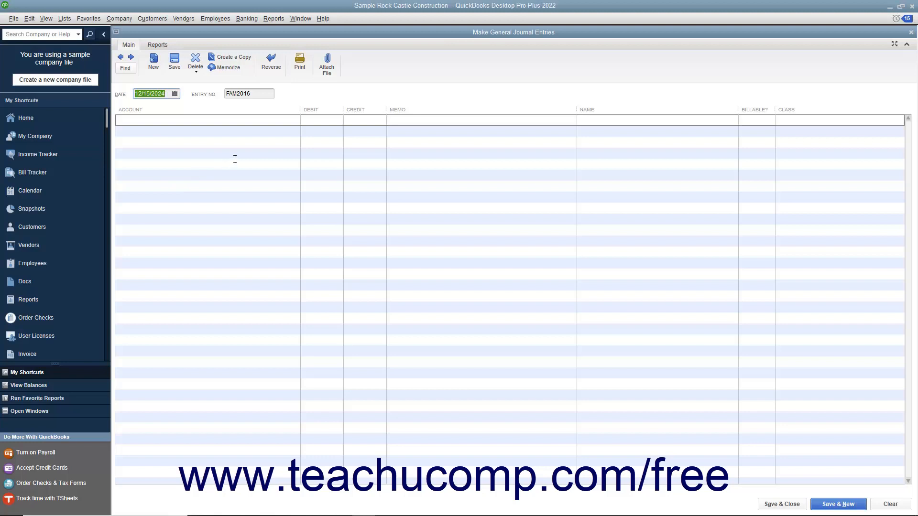
click(293, 124)
click(294, 120)
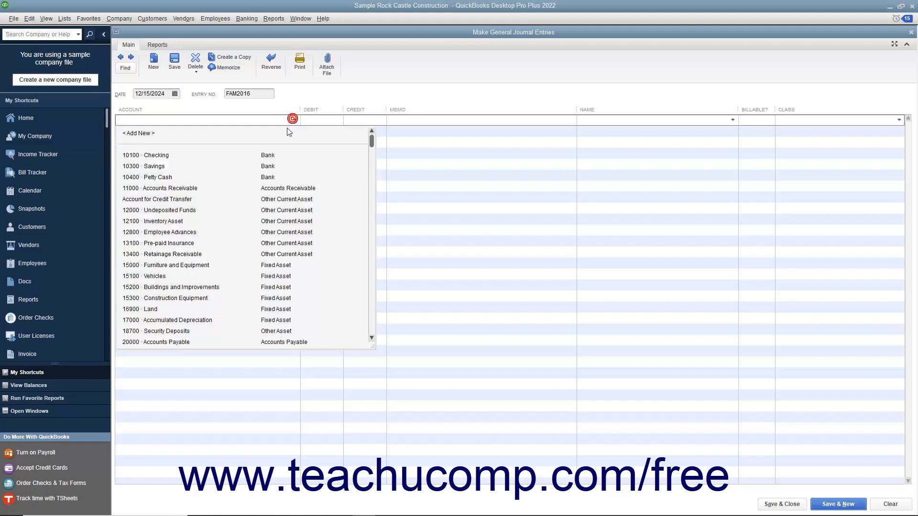
click(226, 188)
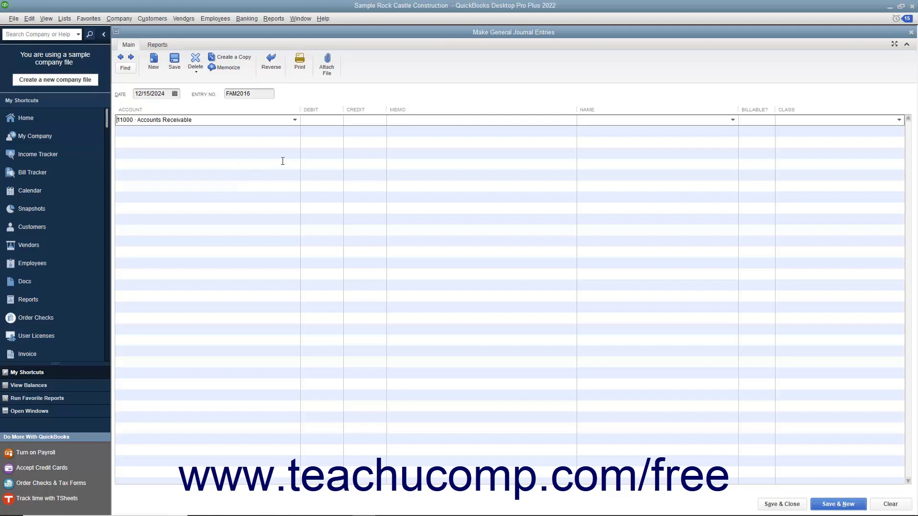
click(354, 120)
text(1000)
click(732, 119)
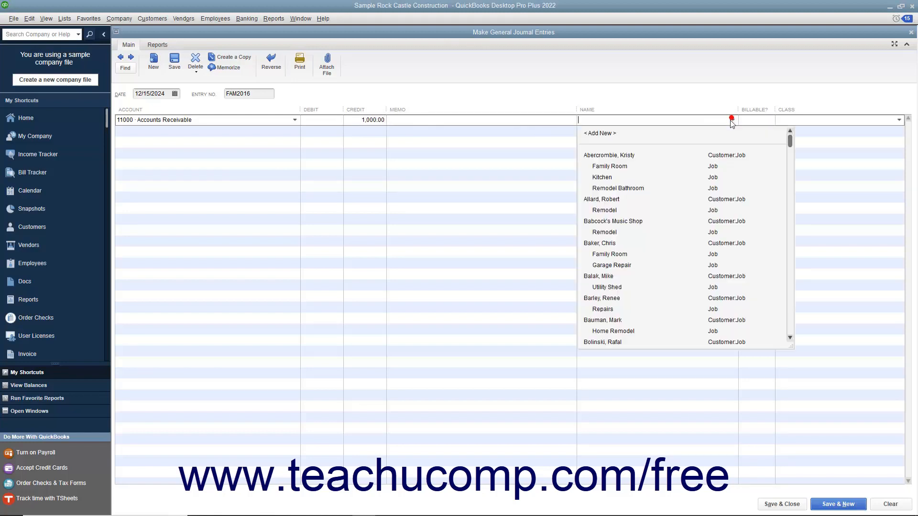
scroll(640, 286, down, 15)
click(632, 297)
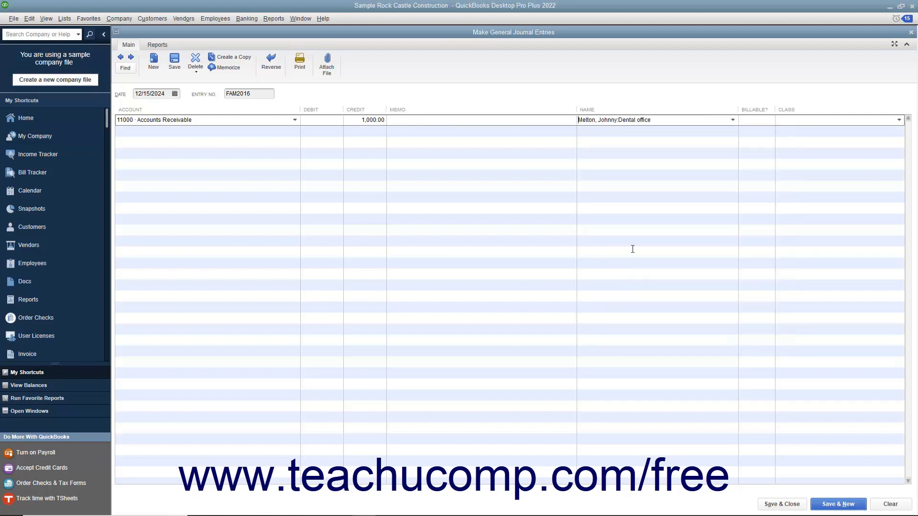
Assign the offsetting debit line to Account for Credit Transfer, then save and close the Dental office journal entry.
click(275, 131)
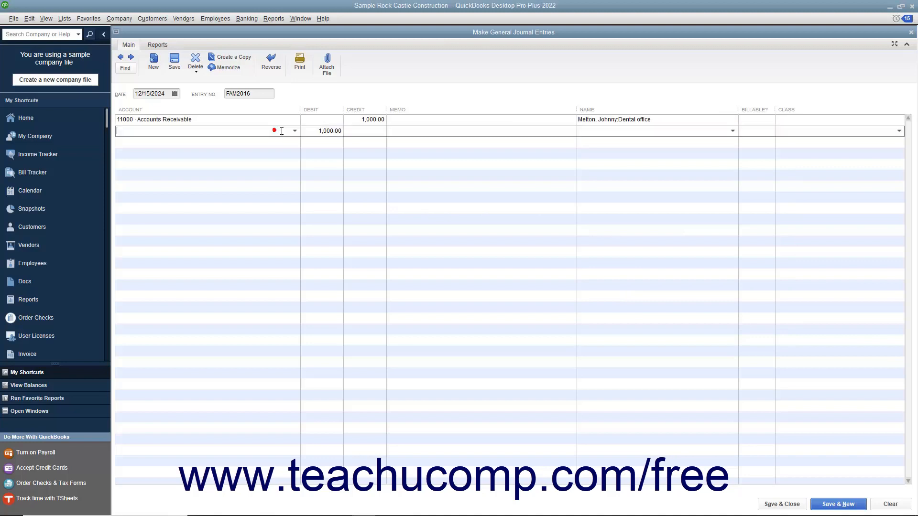
click(294, 131)
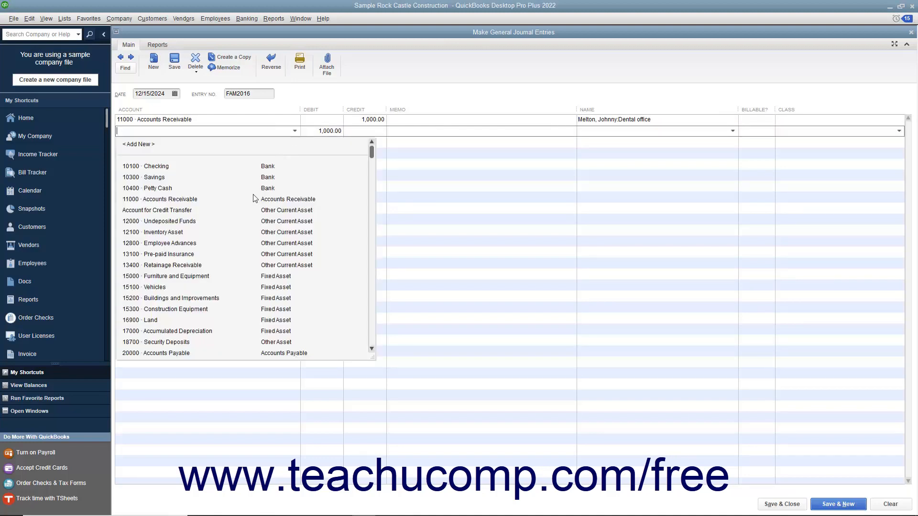
click(196, 210)
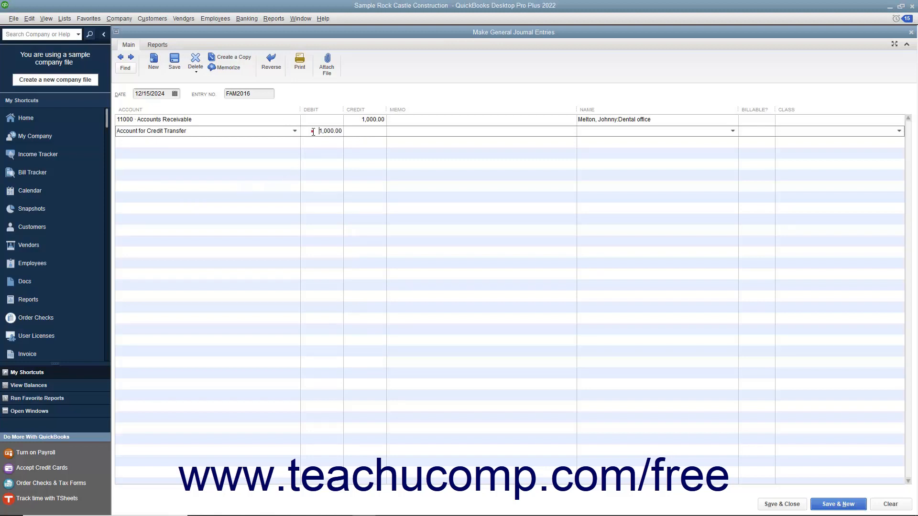
click(780, 505)
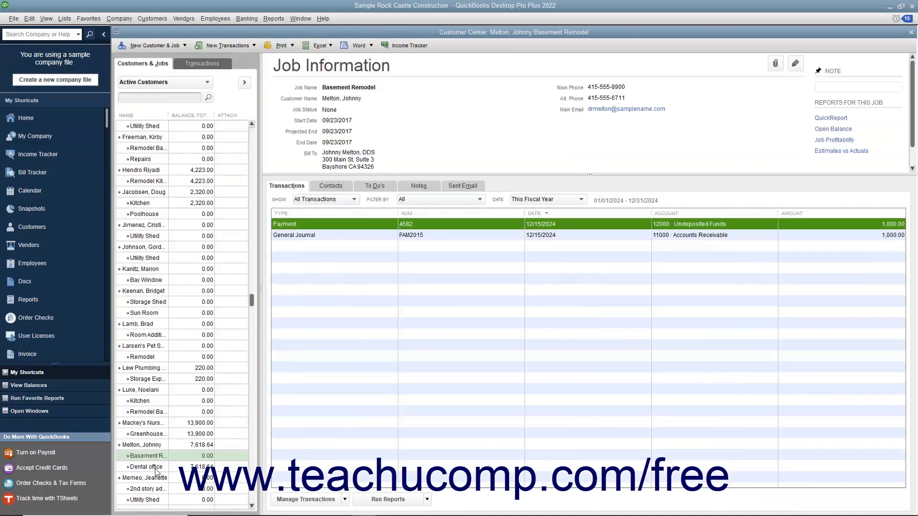
Open a new received payment for the customer's Dental office job.
click(152, 467)
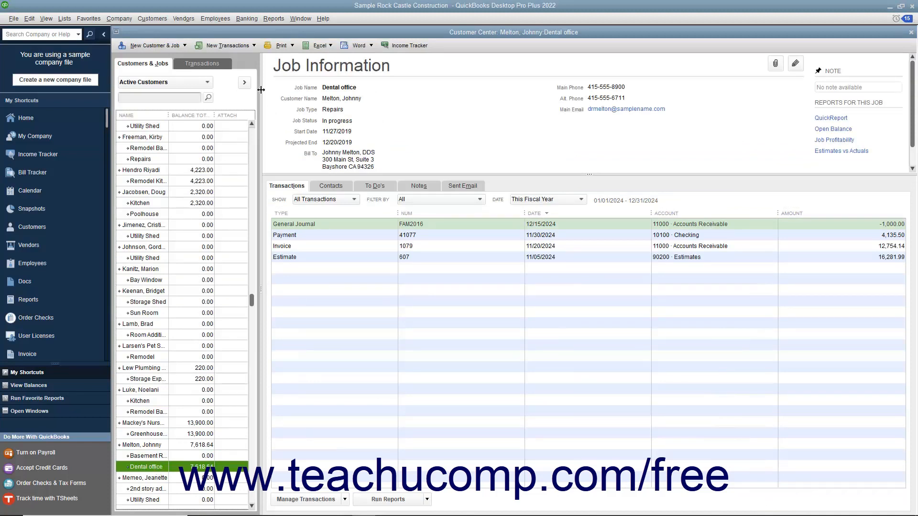
click(250, 45)
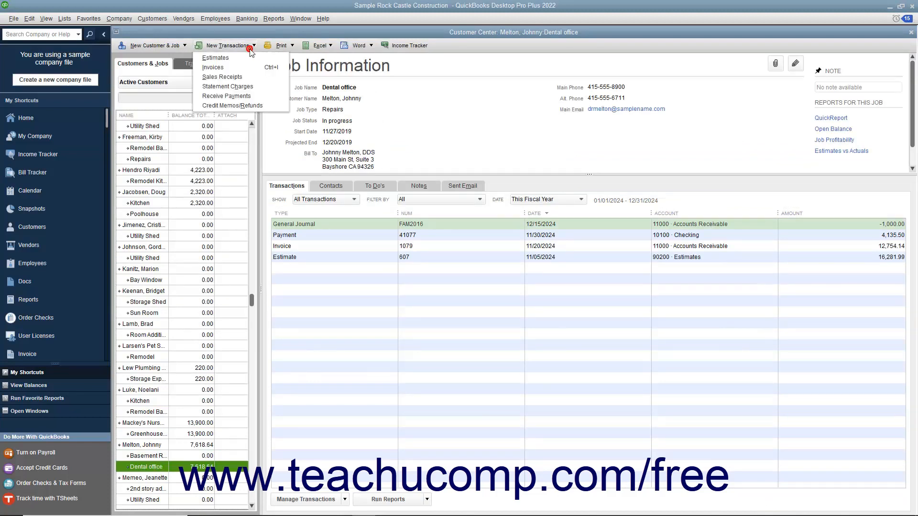
click(245, 96)
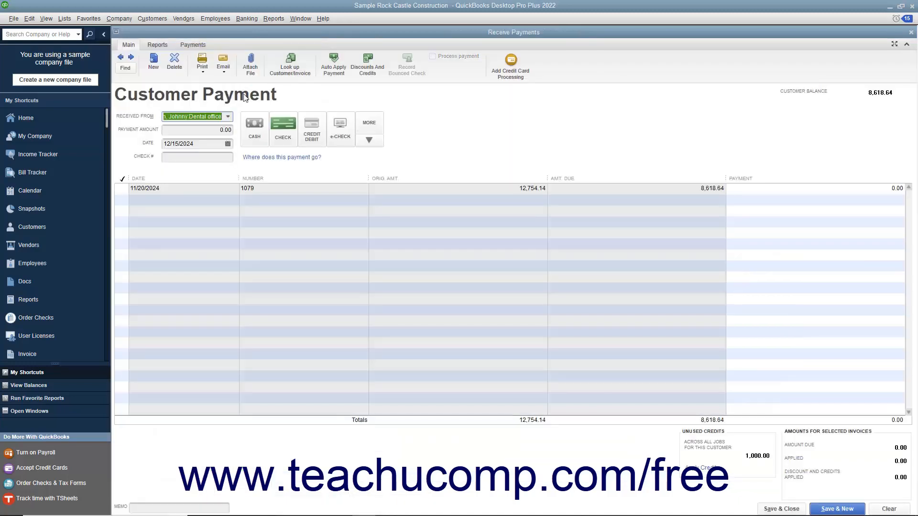
Review the credits available for the Dental office job's invoice 1079, then cancel and close the payment without saving.
click(365, 67)
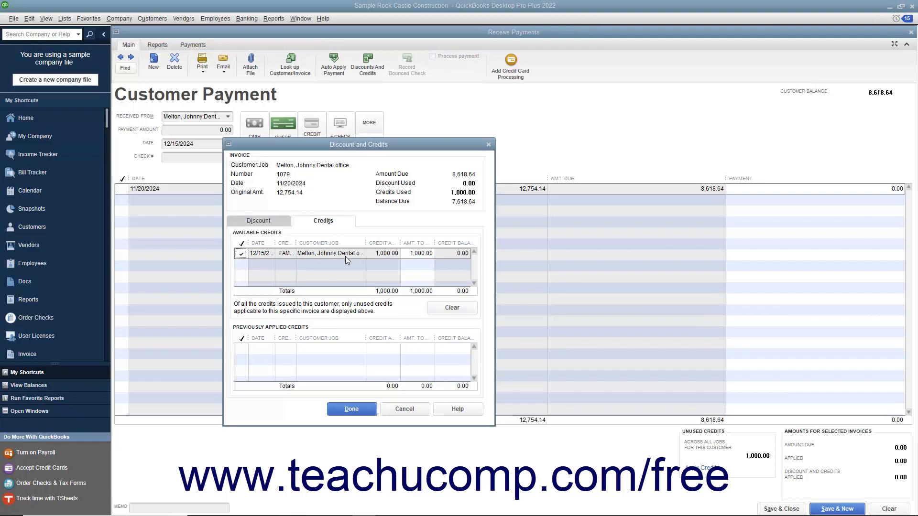
click(425, 410)
click(885, 507)
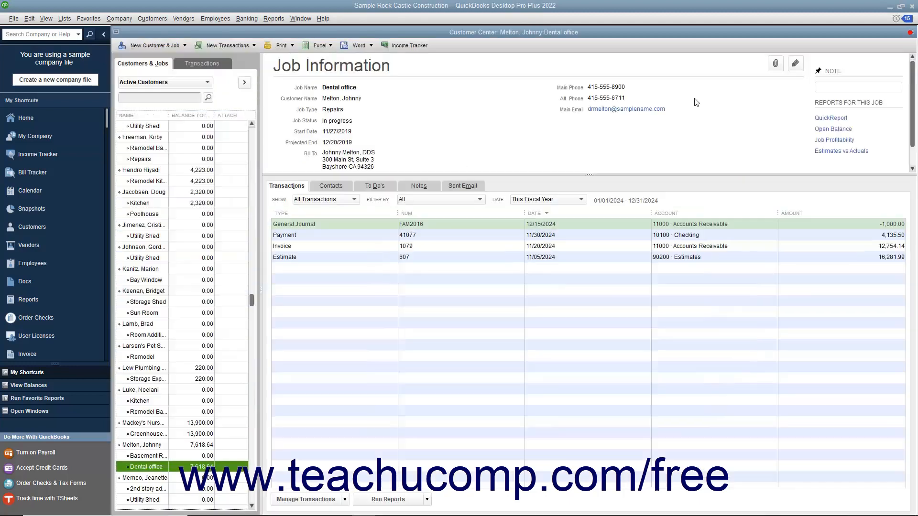
click(911, 32)
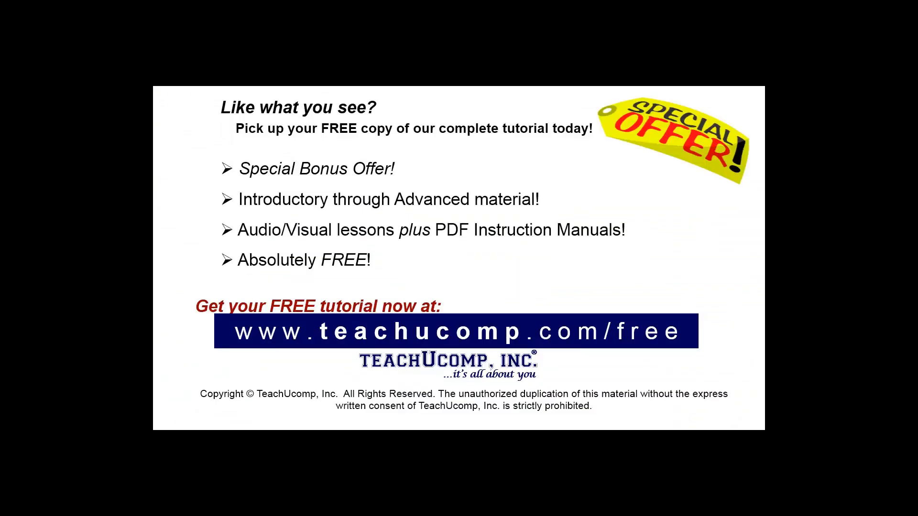